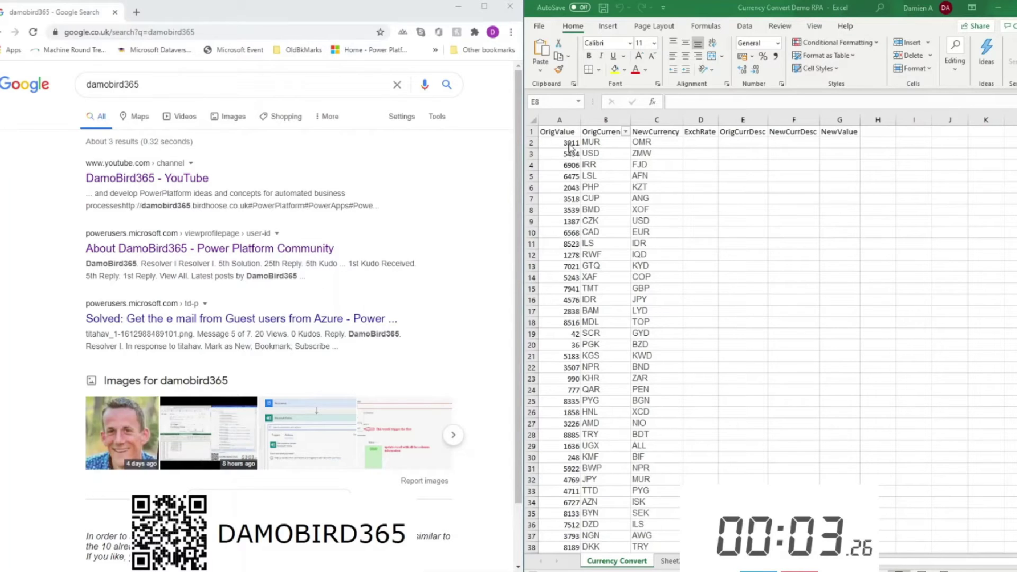
Search Google for the MUR OMR currency pair and copy the 0.0097 exchange rate
left_click_drag(610, 143, 641, 144)
key("ctrl+c")
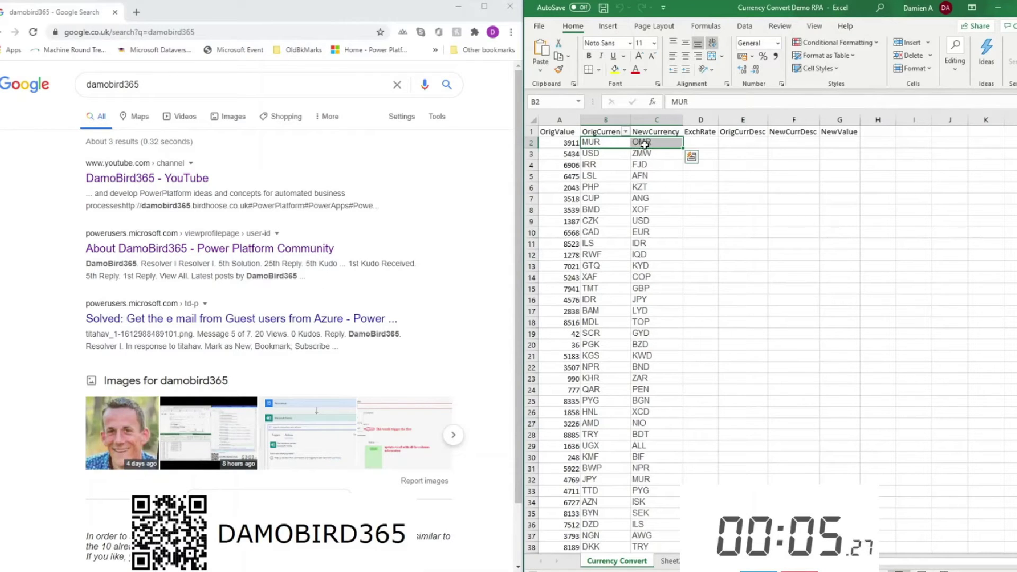
double_click(88, 87)
key("ctrl+v")
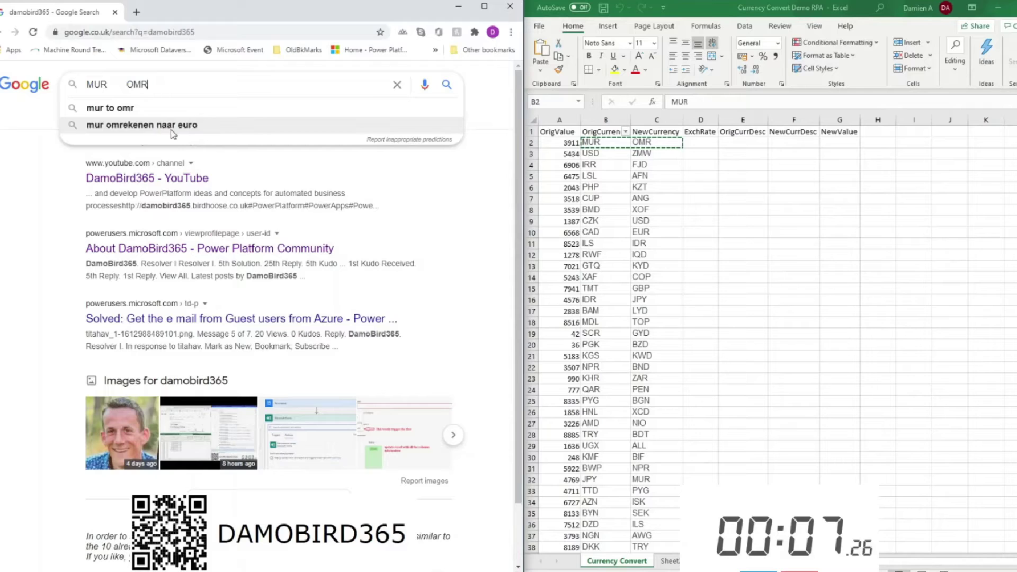
key("Return")
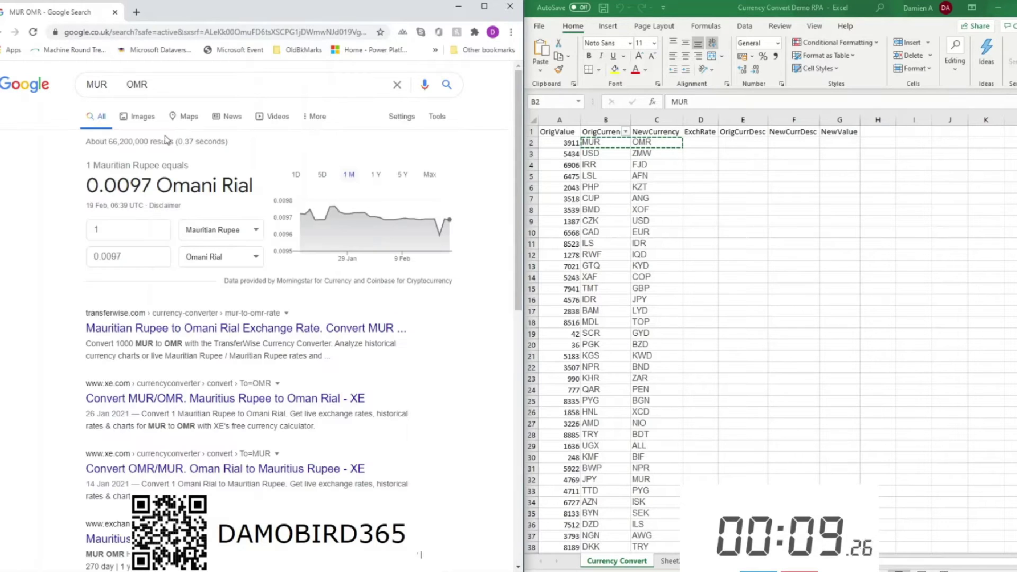
left_click_drag(152, 182, 93, 188)
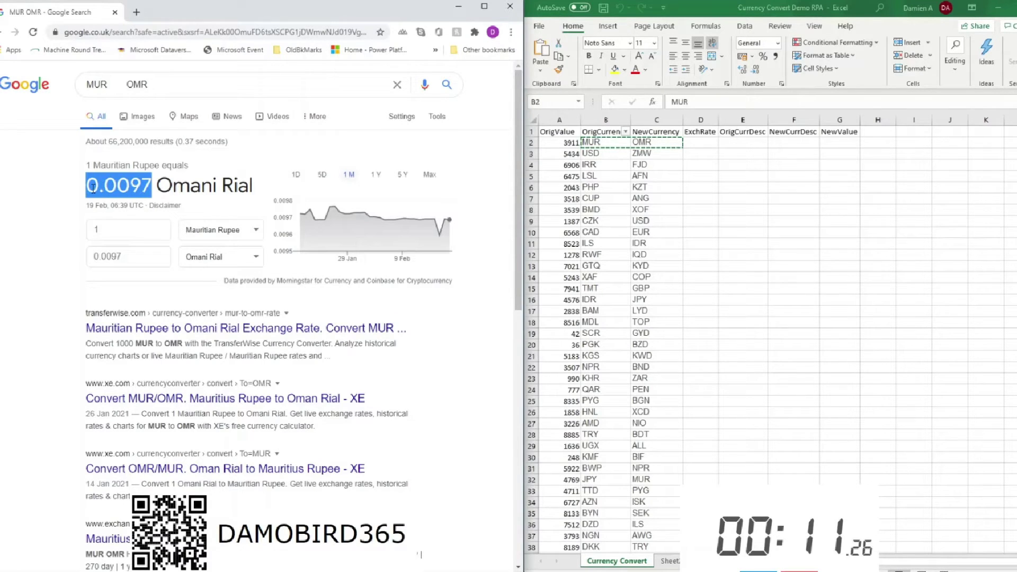
key("ctrl+c")
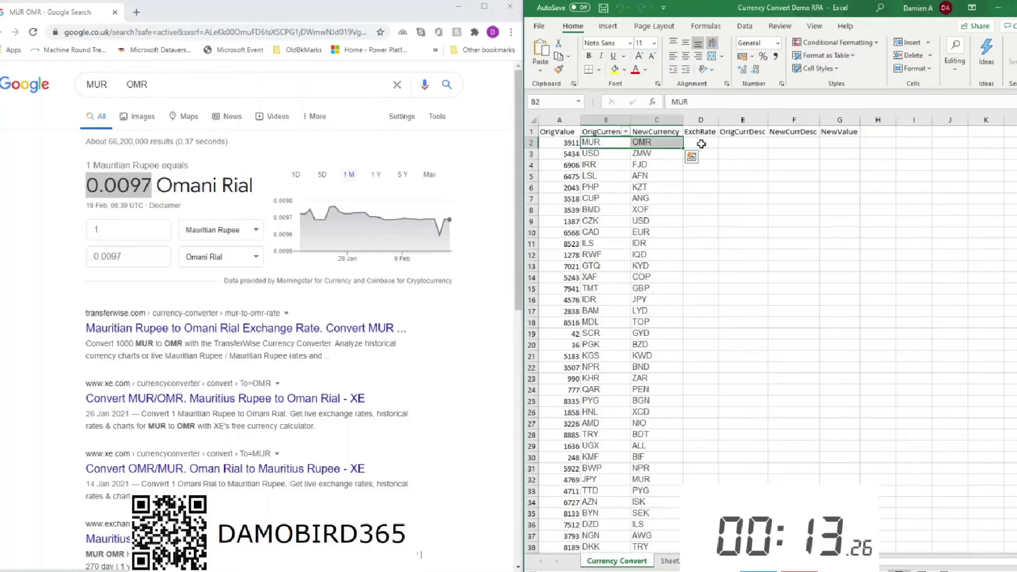
Paste 0.0097 into D2, format the cell as Text, and widen column D
left_click(699, 143)
key("ctrl+v")
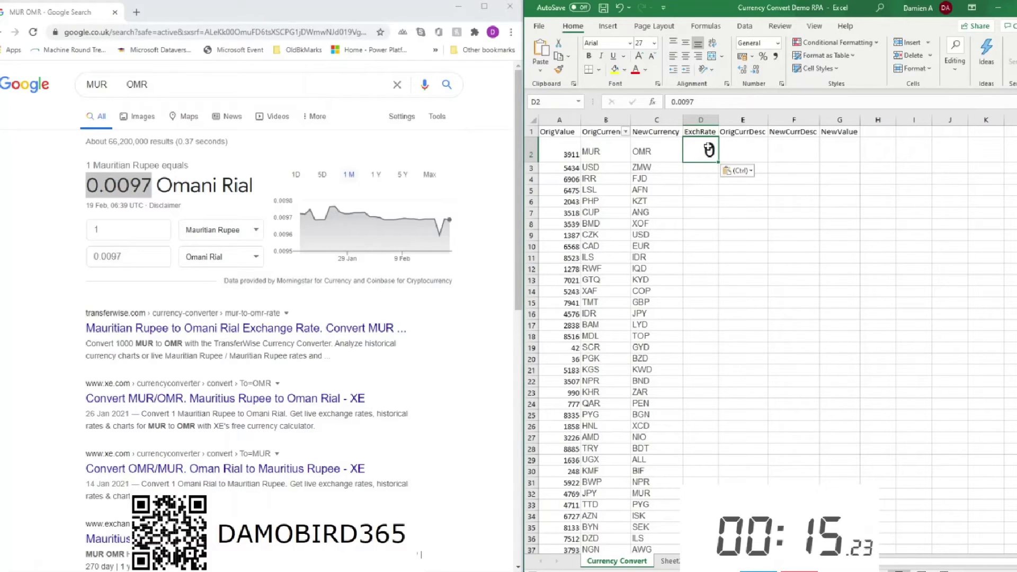
right_click(706, 145)
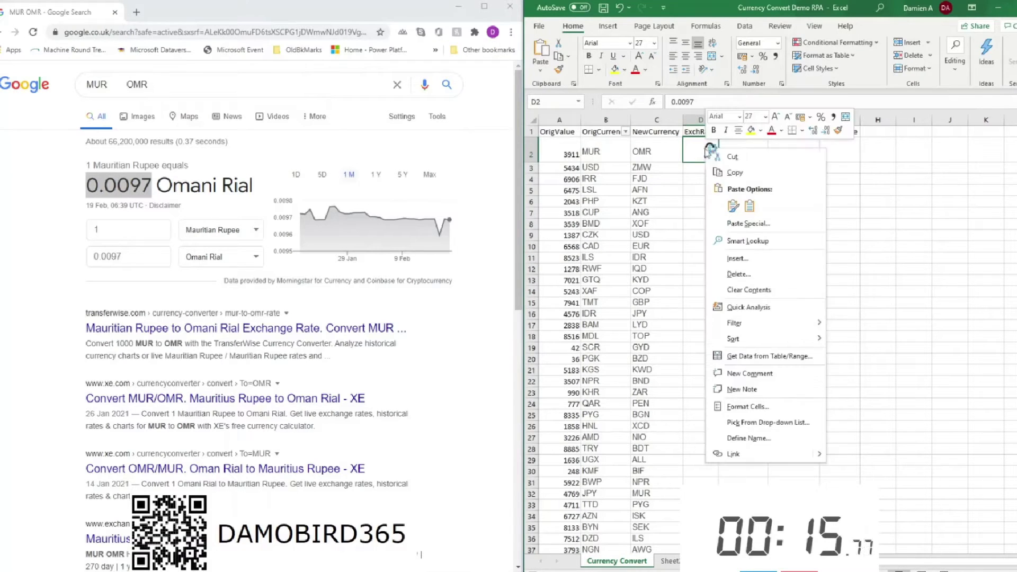
left_click(748, 407)
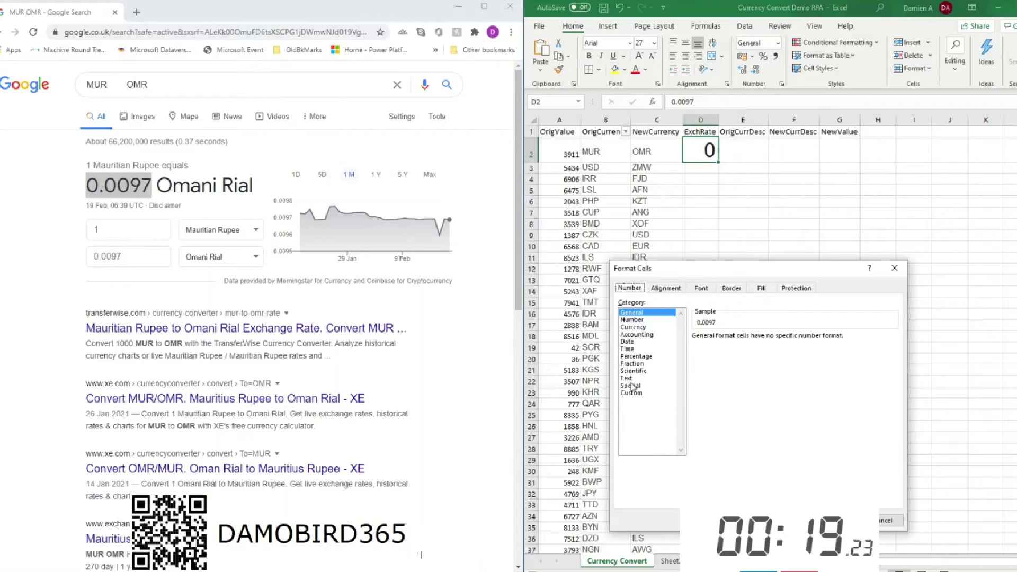
left_click(626, 377)
key("Return")
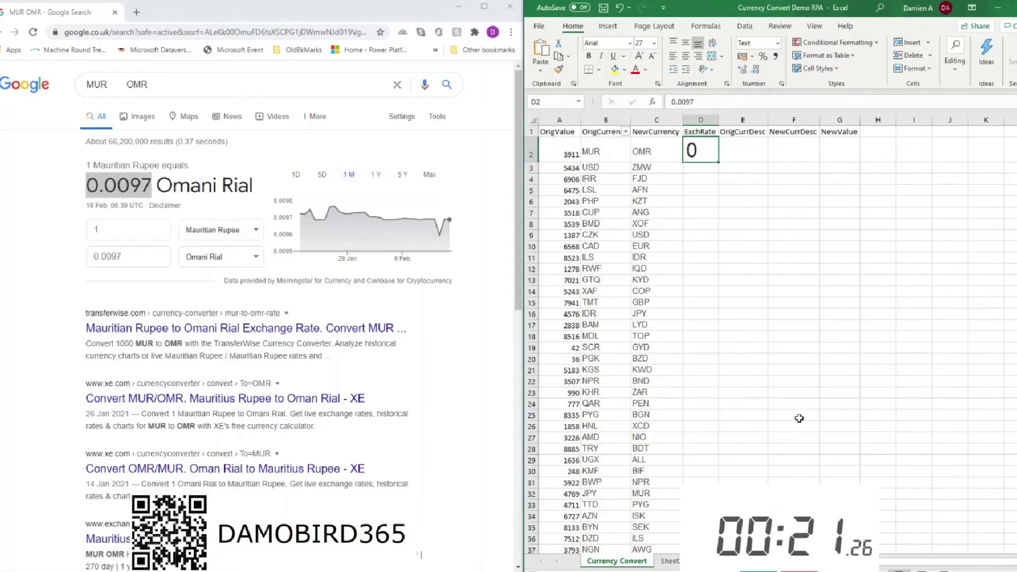
left_click_drag(720, 121, 773, 120)
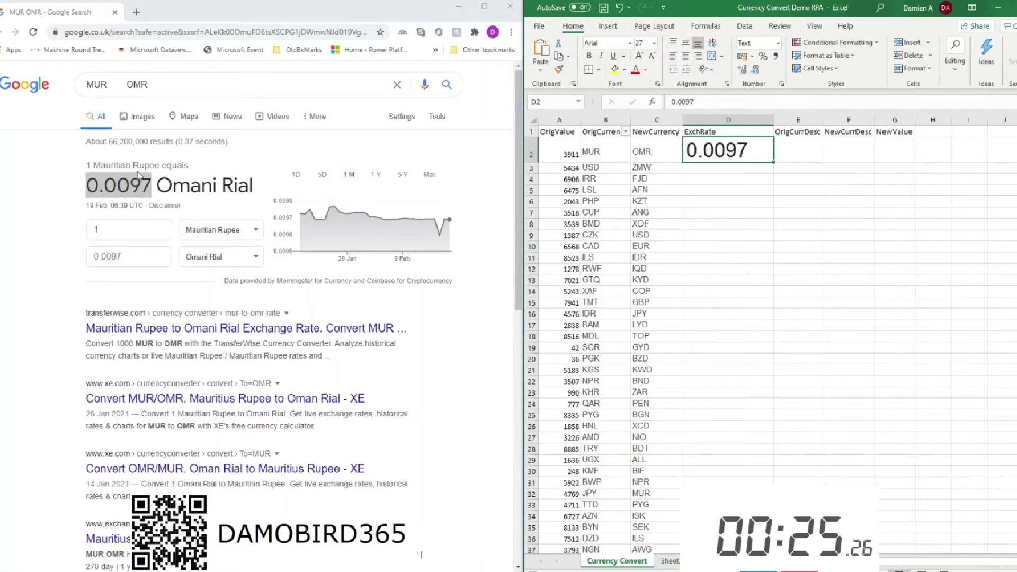
Fill E2 with 'Mauritian Rupee' and F2 with 'Omani Rial'
left_click_drag(93, 167, 160, 166)
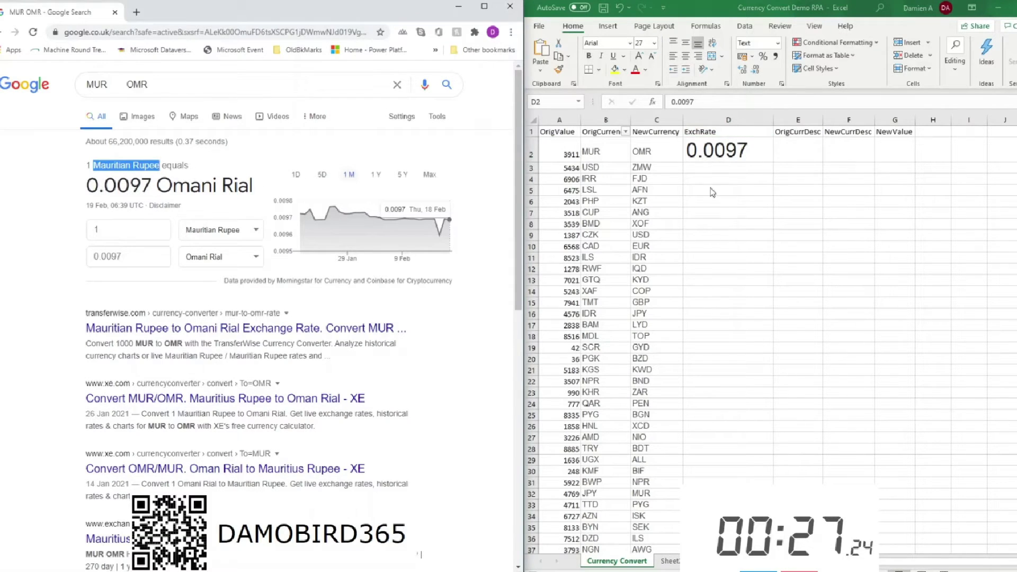
left_click(790, 157)
left_click(793, 154)
key("ctrl+v")
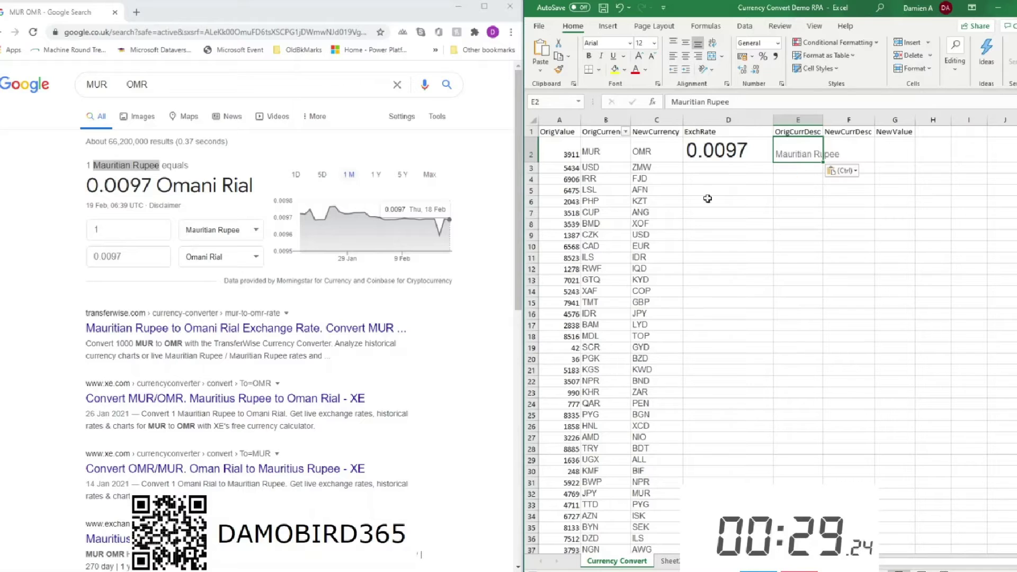
left_click_drag(157, 187, 260, 186)
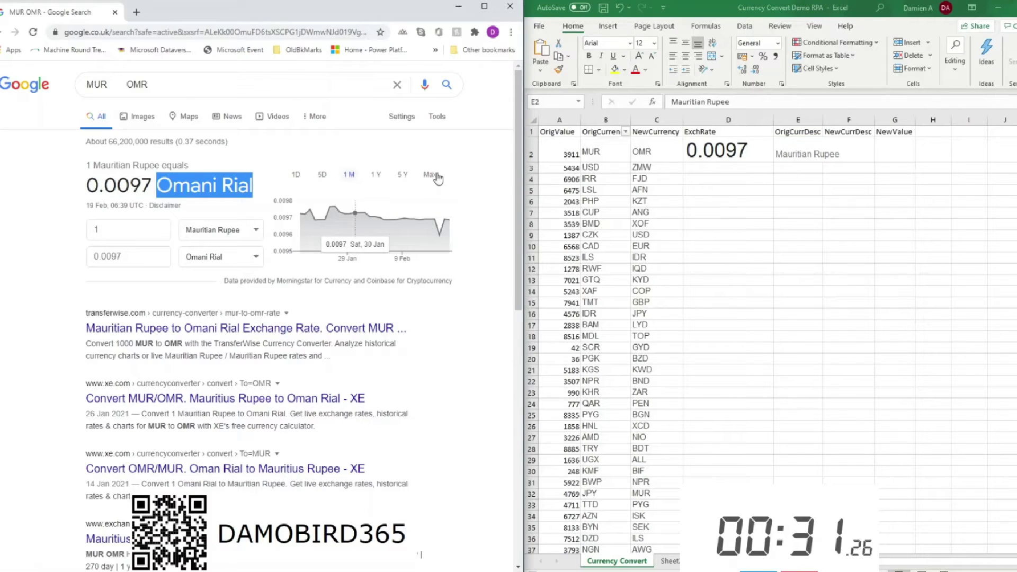
left_click(864, 154)
key("ctrl+v")
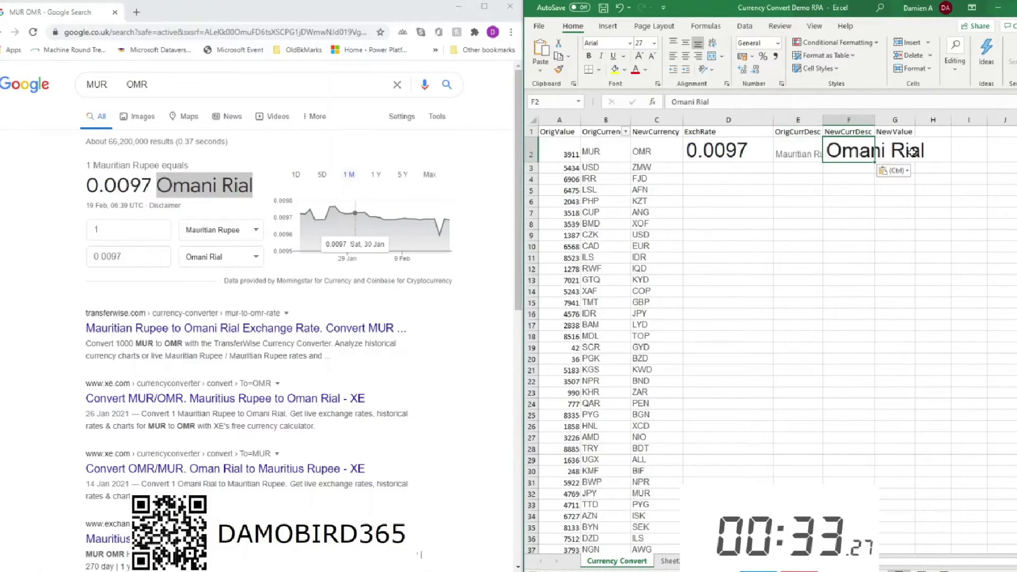
Enter the formula =D2*A2 in G2 to get a NewValue of 37.9367
key("Tab")
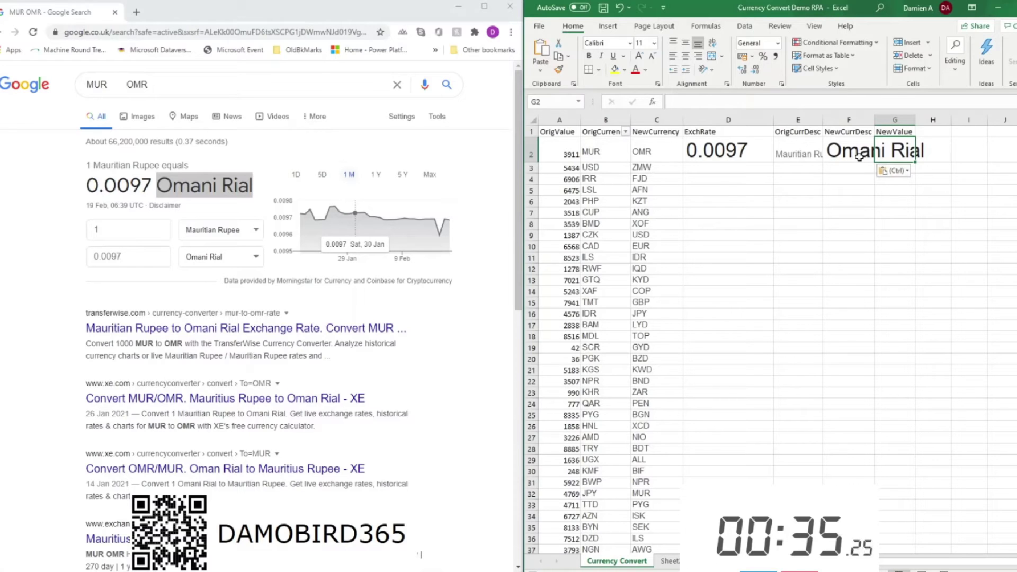
type("=")
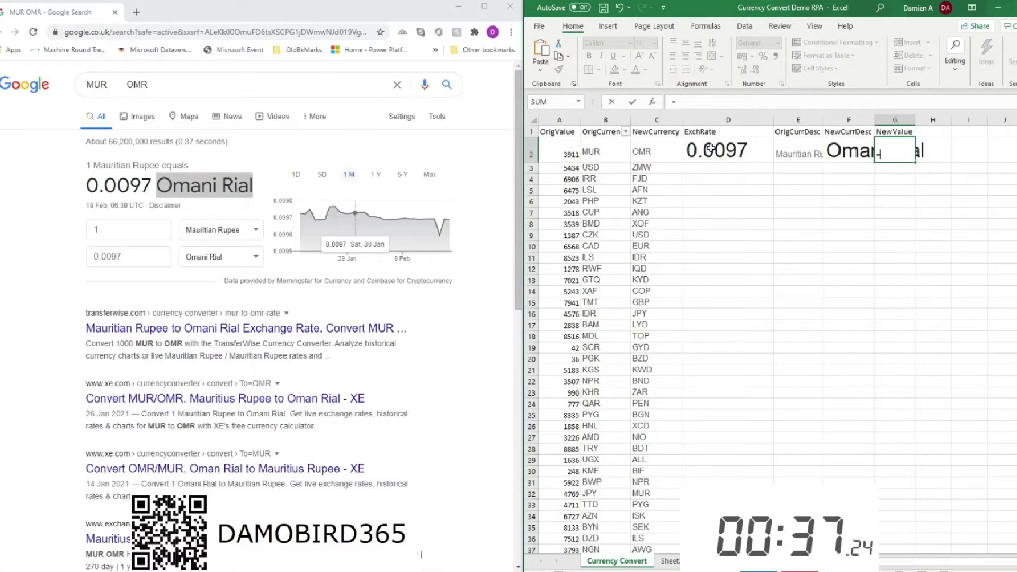
left_click(709, 147)
type("*")
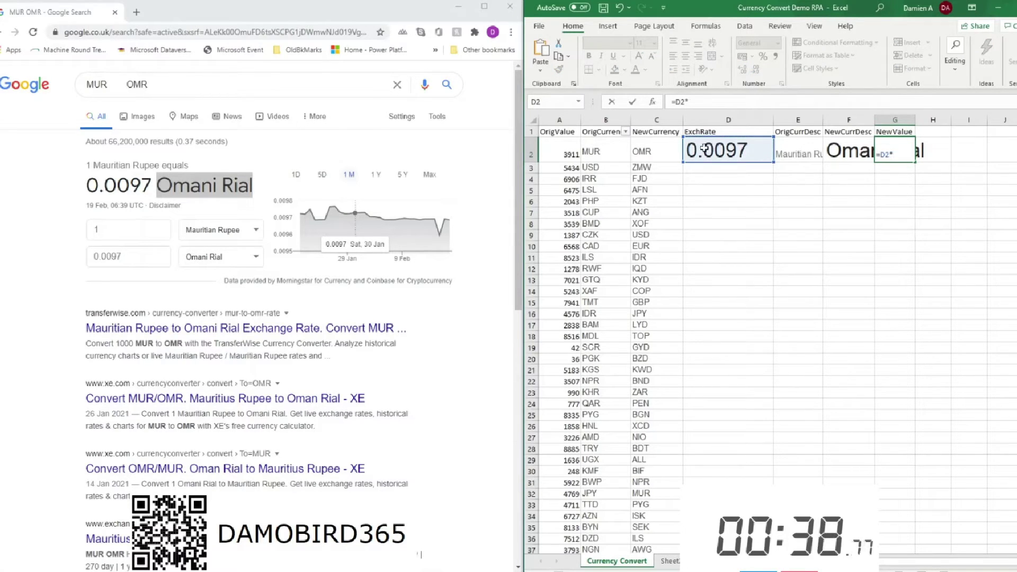
left_click(572, 146)
key("Return")
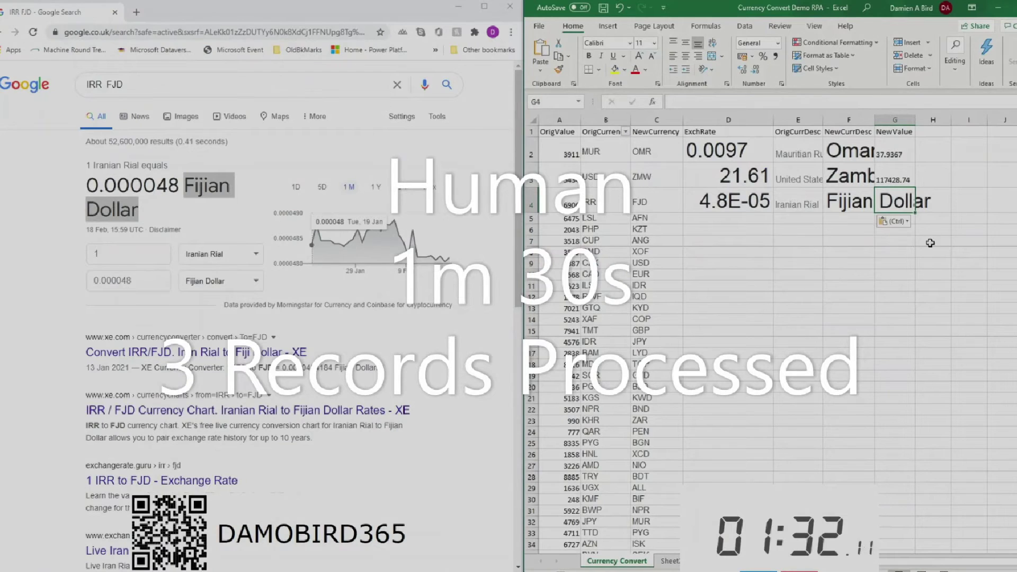
Fill the NewValue formula from G3 down to G30
left_click(895, 177)
left_click_drag(915, 188, 966, 505)
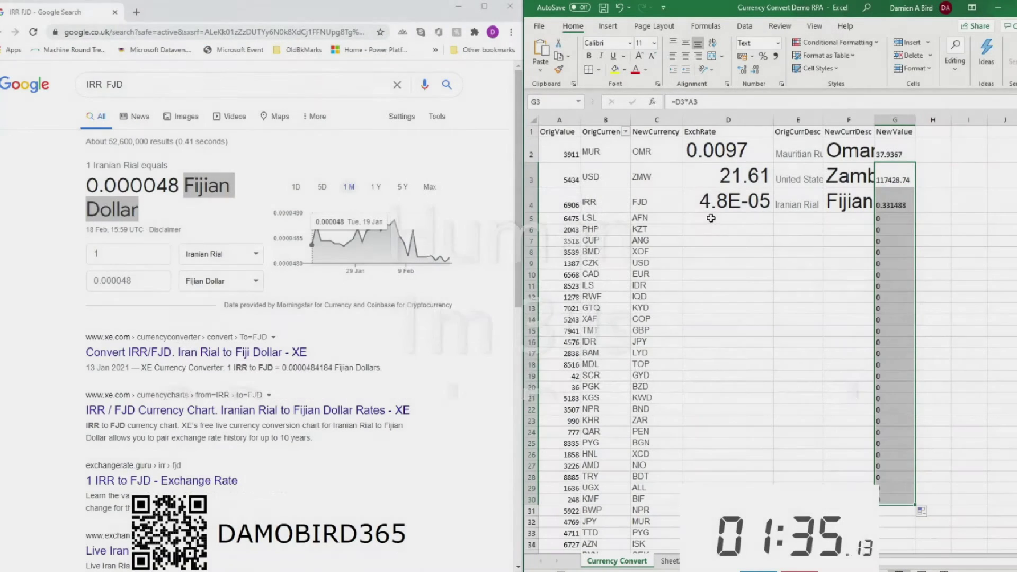
left_click(715, 219)
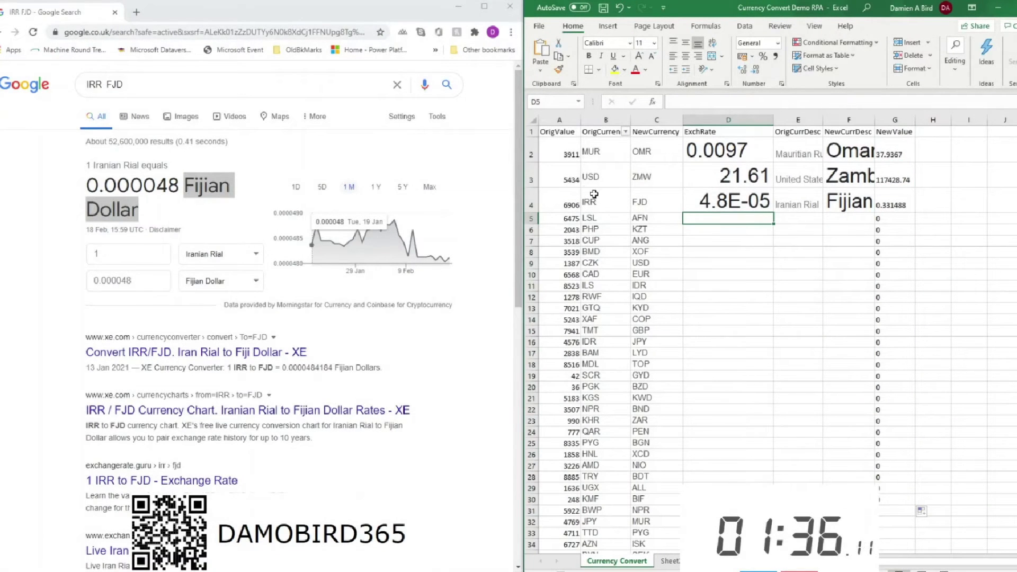
Search Google for the LSL AFN currency pair and copy the 5.30 rate
left_click_drag(601, 218, 651, 218)
key("ctrl+c")
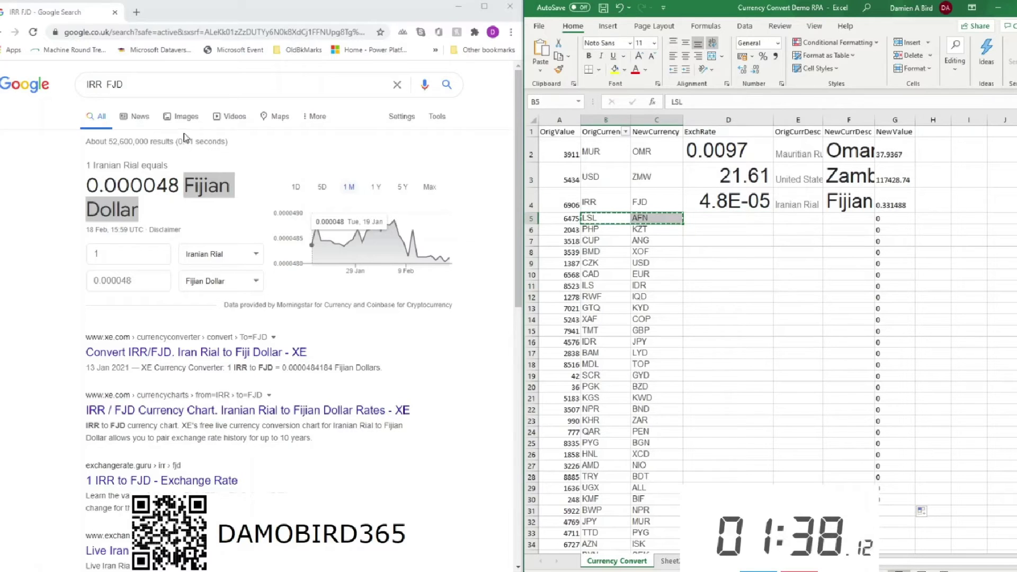
left_click(89, 86)
key("ctrl+a")
key("ctrl+v")
key("Return")
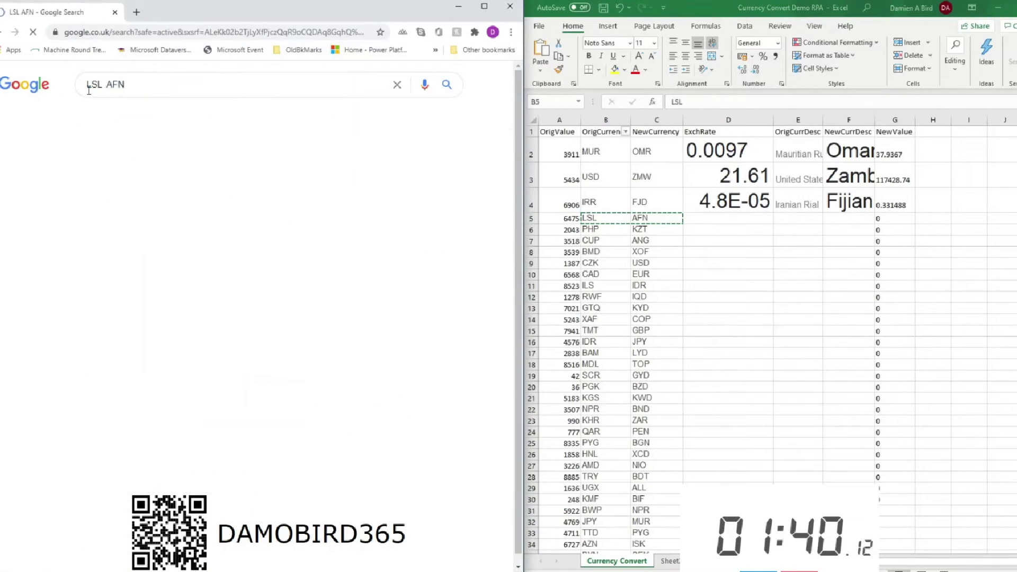
left_click_drag(130, 188, 89, 189)
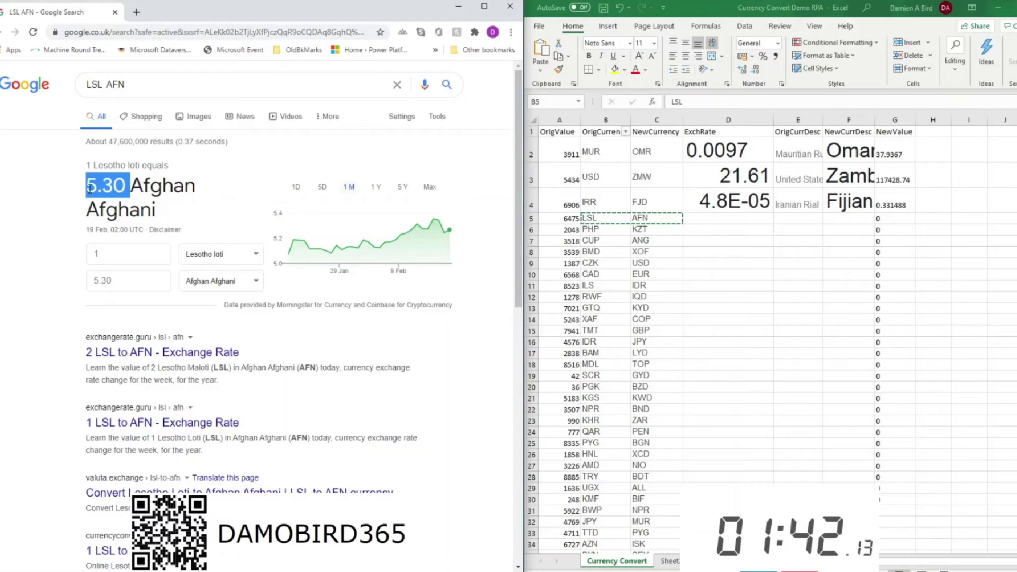
key("ctrl+c")
Paste the 5.30 rate into row 5 of the spreadsheet
key("alt+Tab")
key("F2")
key("ctrl+v")
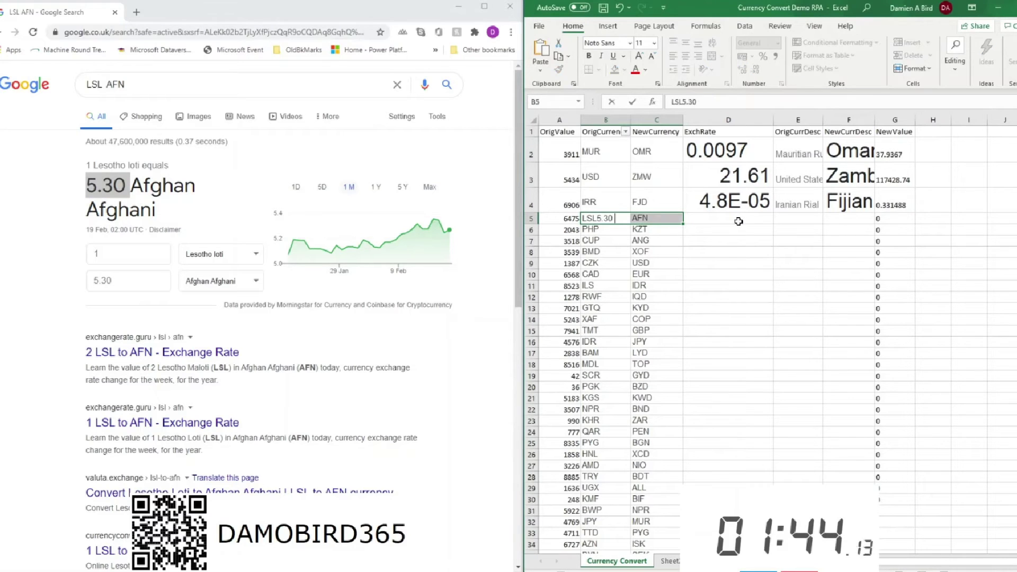
left_click(739, 222)
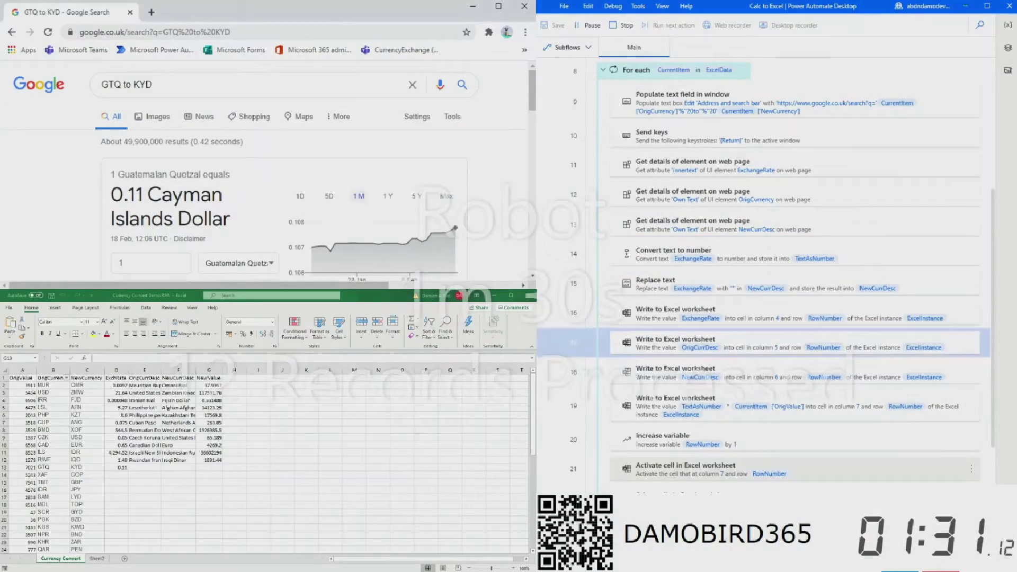